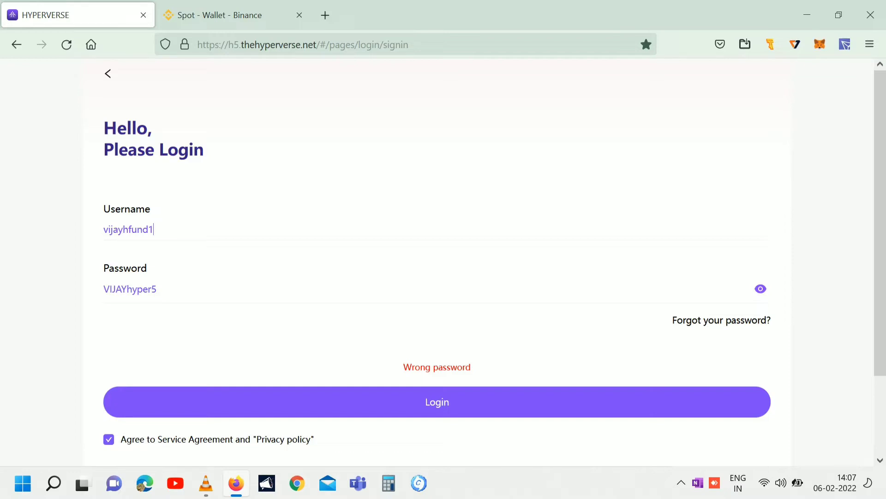
Submit the Hyperverse login with the entered username, password and accepted Service Agreement.
{"action": "key", "text": "Return"}
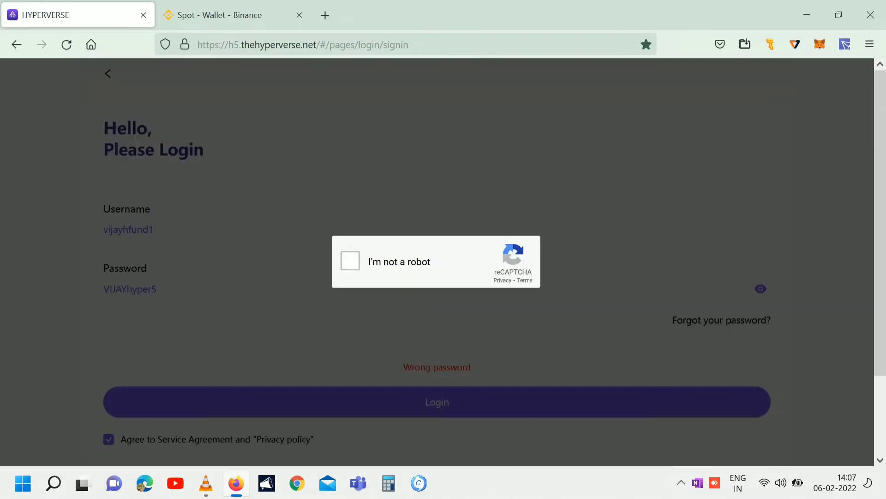
Pass the reCAPTCHA robot check and dismiss the ETH Flash Subscription announcement.
{"action": "left_click", "coordinate": [350, 260]}
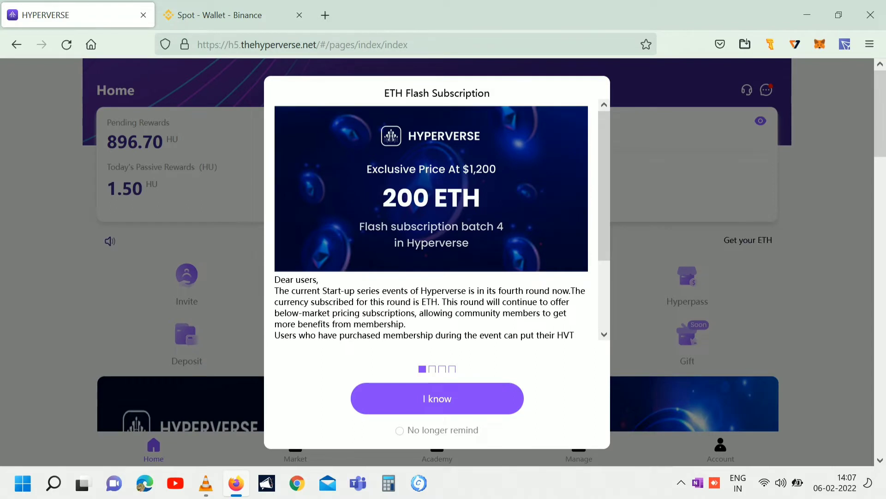
{"action": "left_click", "coordinate": [577, 431]}
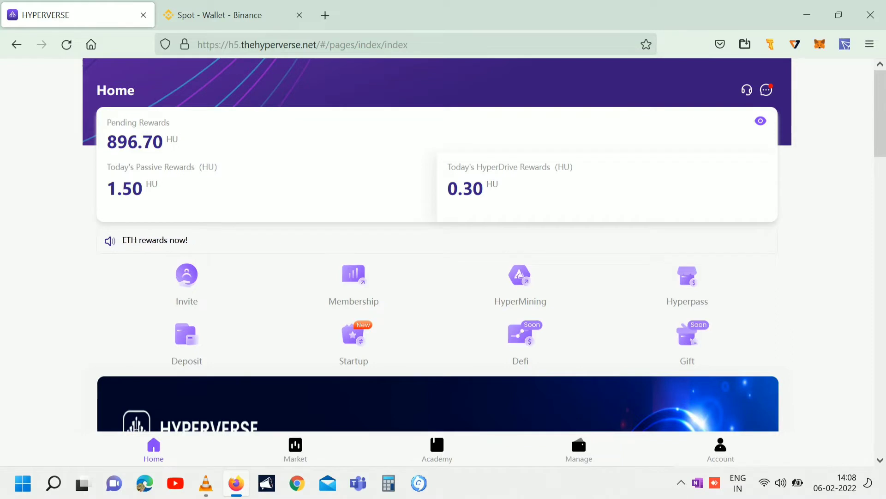
Bring up the USDT-TRC20 deposit address, then switch to the Binance wallet tab.
{"action": "left_click", "coordinate": [578, 431]}
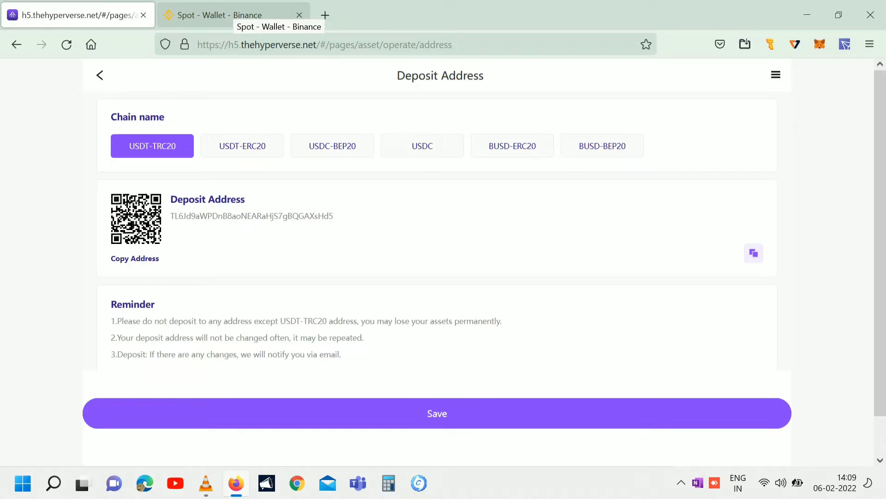
{"action": "left_click", "coordinate": [233, 15]}
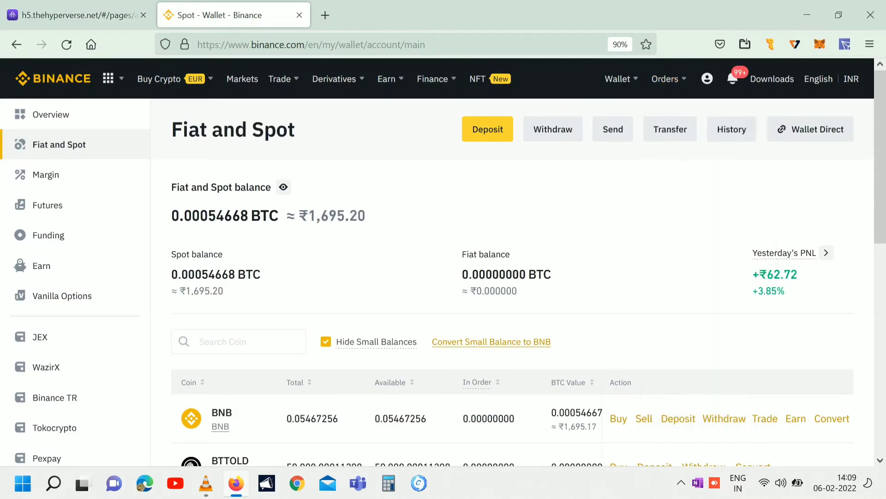
Start a crypto withdrawal from the Binance Fiat and Spot wallet.
{"action": "mouse_move", "coordinate": [619, 78]}
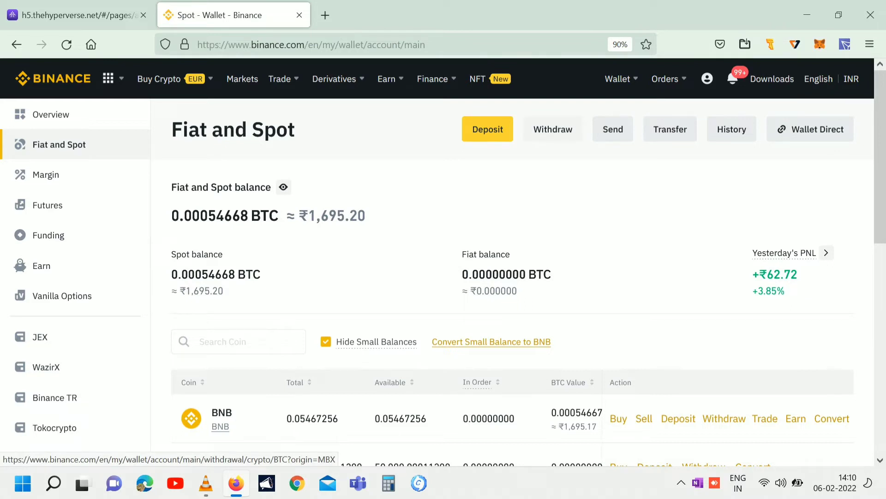
{"action": "left_click", "coordinate": [553, 129]}
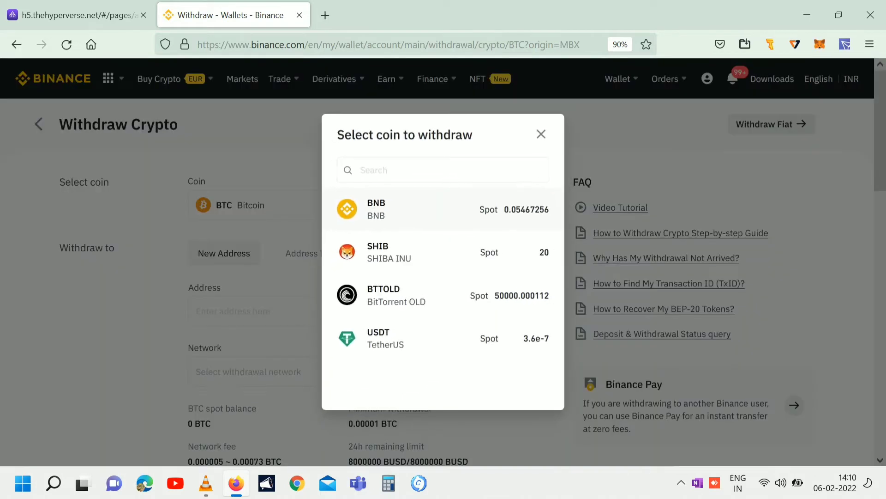
Choose USDT and paste the Hyperverse USDT-TRC20 deposit address as the destination, verifying it matches.
{"action": "left_click", "coordinate": [392, 338]}
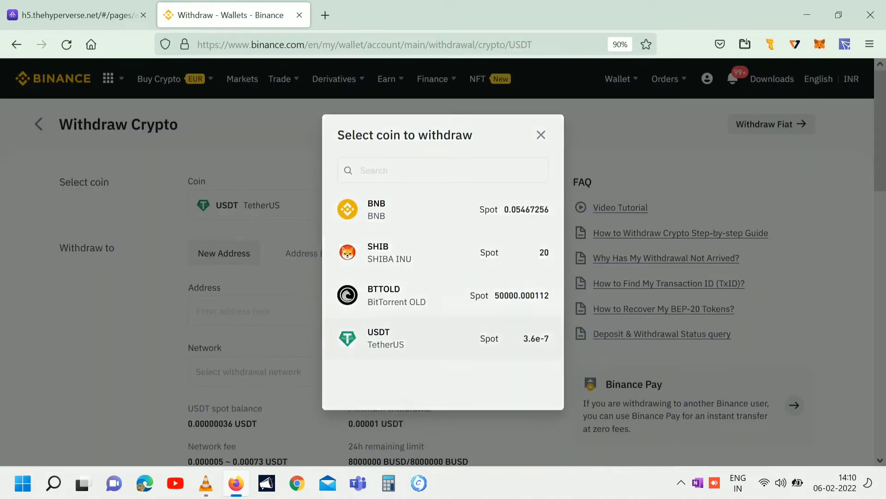
{"action": "scroll", "coordinate": [443, 262], "scroll_direction": "down", "scroll_amount": 3}
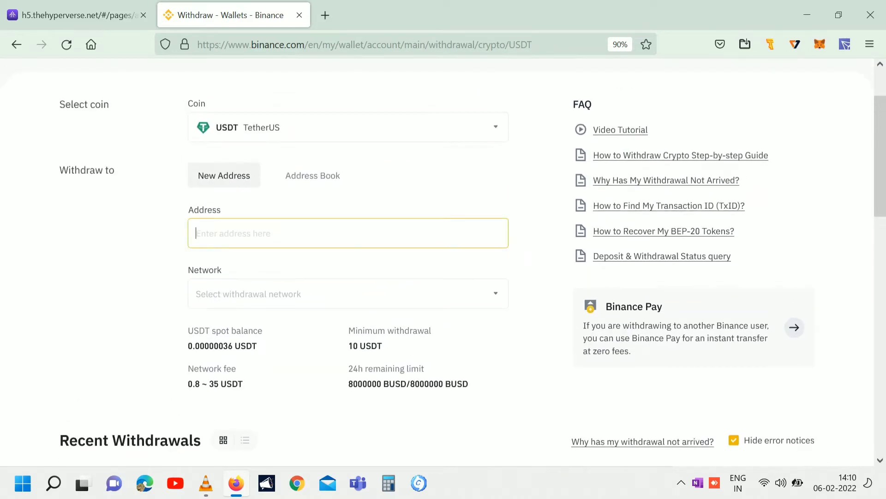
{"action": "type", "text": "TL6Jd9aWPDnB8aoNEARaHjS7gBQGAXsHd5"}
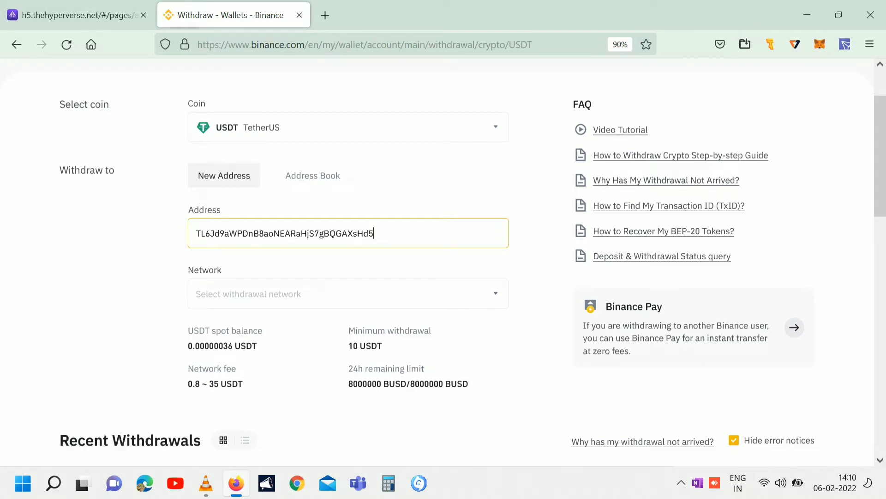
{"action": "left_click", "coordinate": [73, 15]}
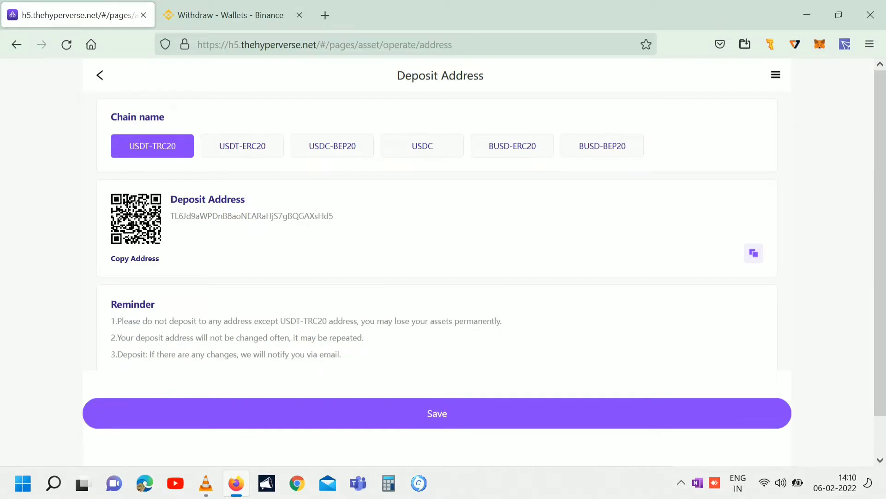
{"action": "key", "text": "ctrl+Tab"}
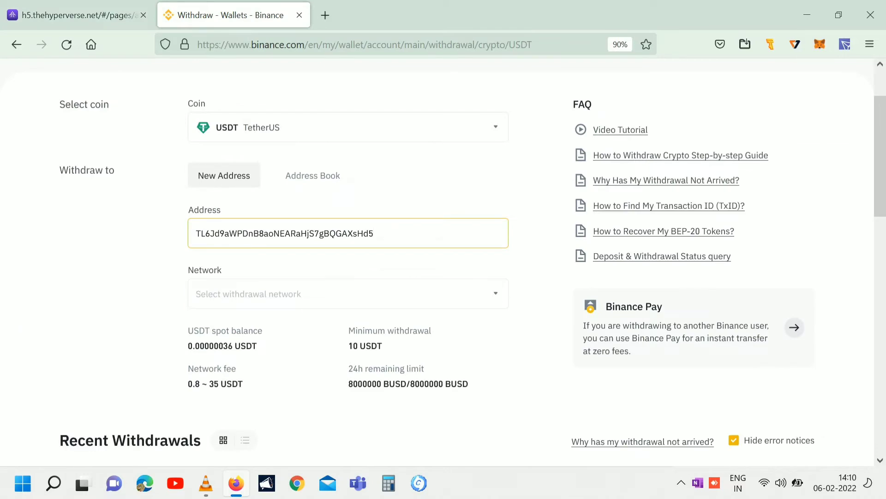
{"action": "key", "text": "Tab"}
Set the withdrawal network to TRX Tron (TRC20).
{"action": "scroll", "coordinate": [443, 259], "scroll_direction": "down", "scroll_amount": 2}
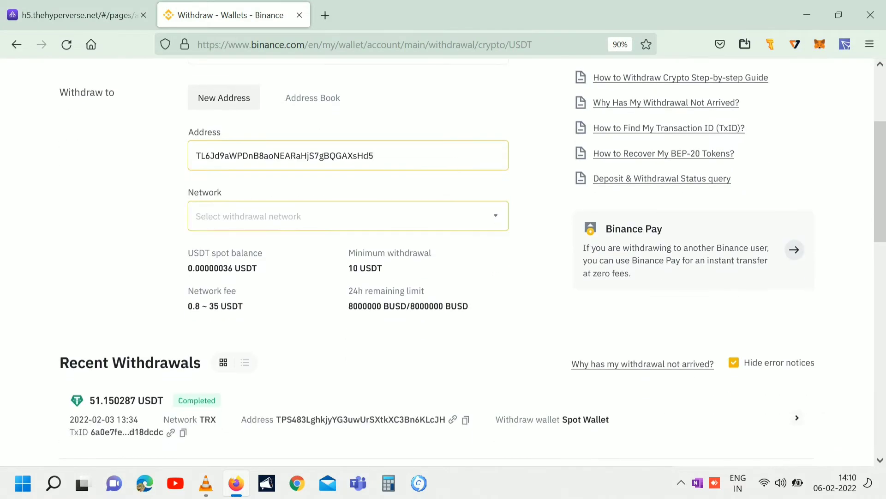
{"action": "key", "text": "Return"}
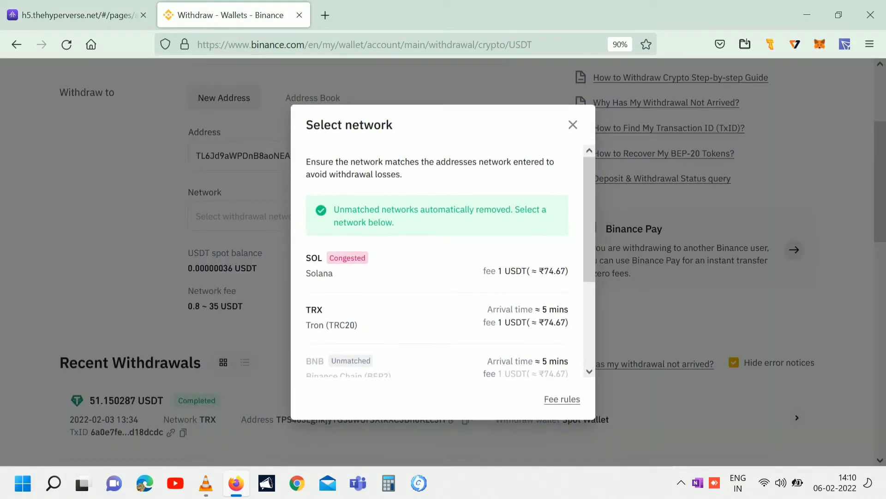
{"action": "scroll", "coordinate": [437, 258], "scroll_direction": "down", "scroll_amount": 2}
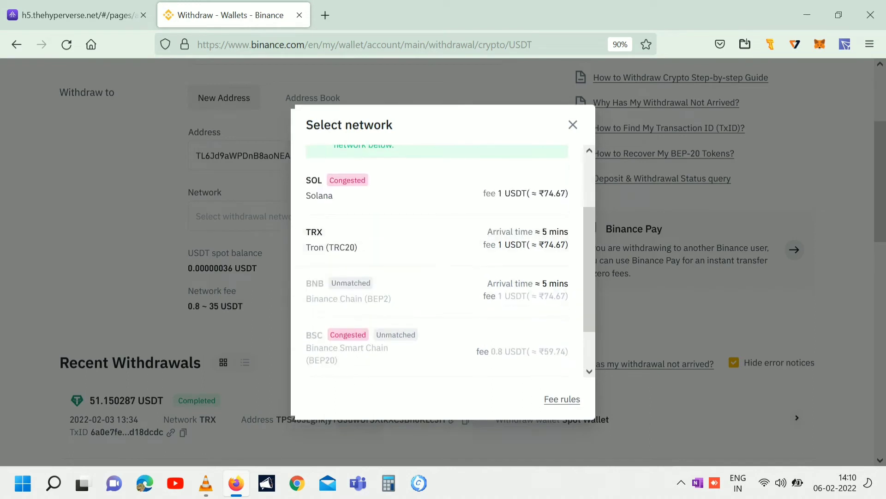
{"action": "scroll", "coordinate": [437, 259], "scroll_direction": "down", "scroll_amount": 1}
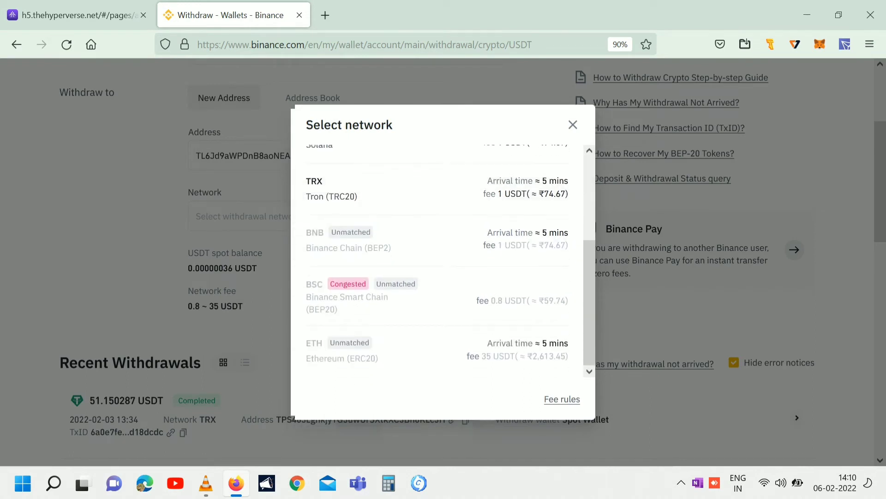
{"action": "scroll", "coordinate": [437, 259], "scroll_direction": "up", "scroll_amount": 3}
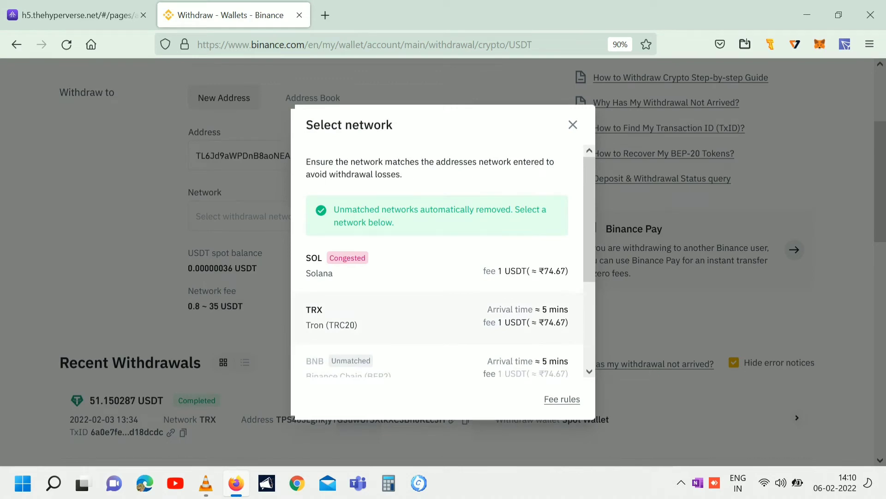
{"action": "left_click", "coordinate": [438, 318]}
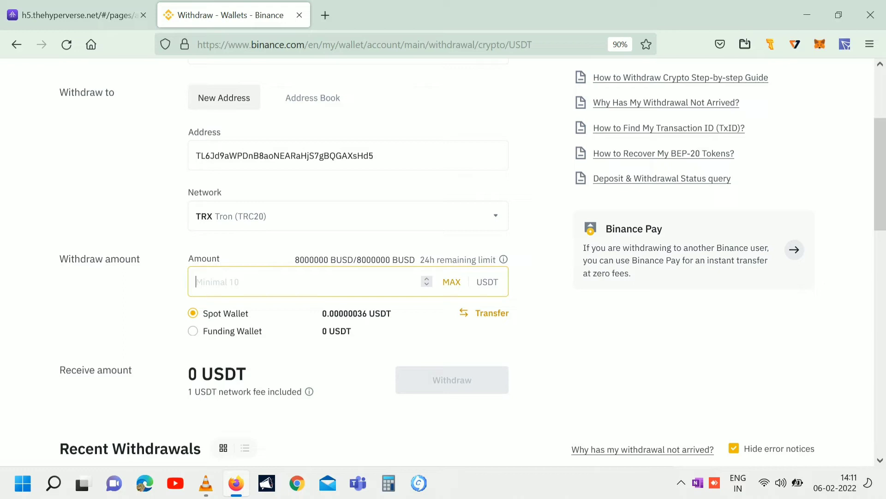
Enter 501 USDT as the withdrawal amount so 500 USDT arrives after the fee.
{"action": "type", "text": "5"}
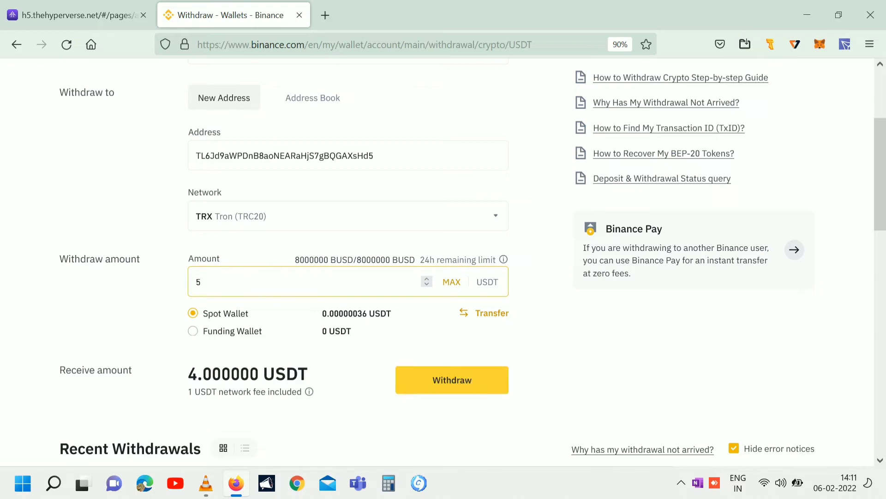
{"action": "type", "text": "00"}
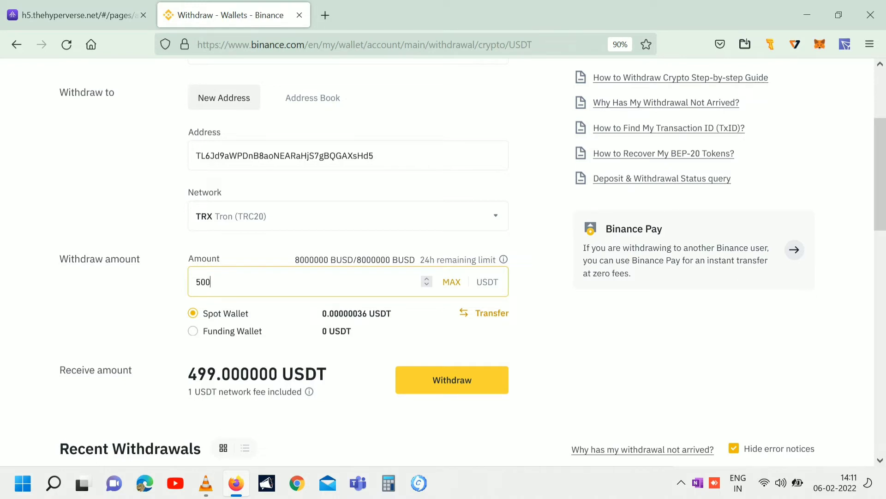
{"action": "key", "text": "BackSpace"}
{"action": "type", "text": "1"}
Switch to the Hyperverse tab and go back from the deposit address page to Home.
{"action": "key", "text": "ctrl+shift+Tab"}
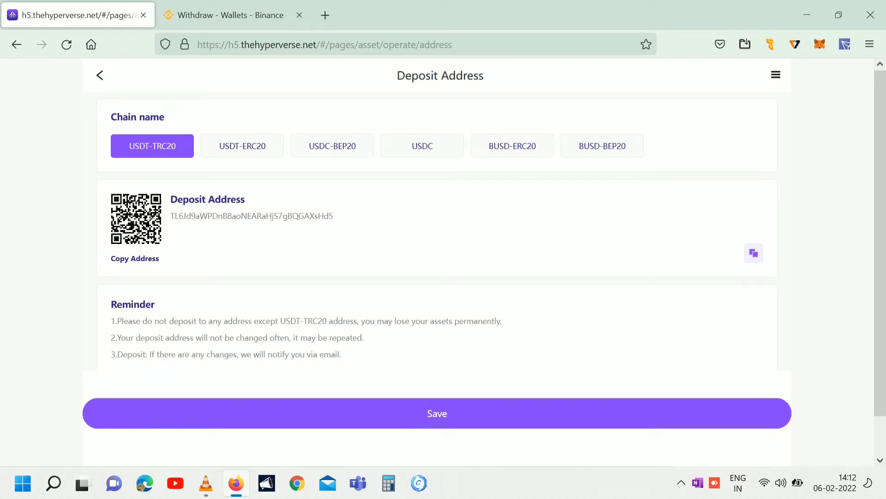
{"action": "key", "text": "alt+Left"}
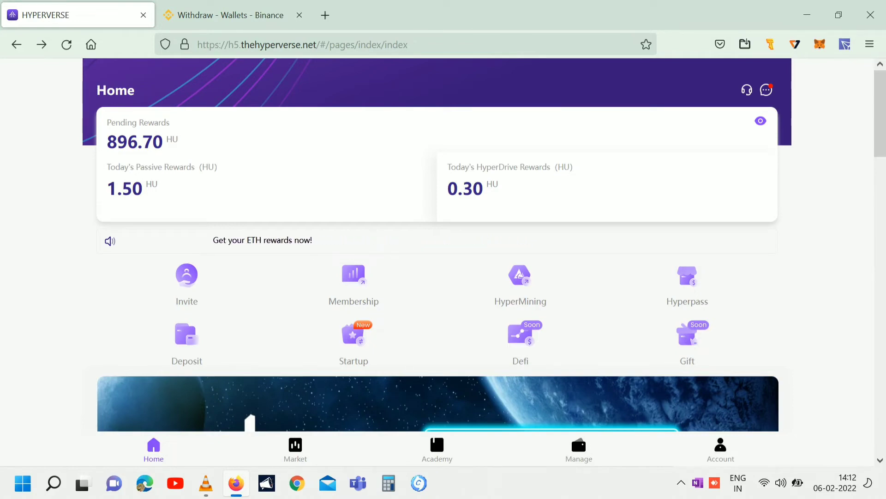
{"action": "left_click", "coordinate": [579, 449]}
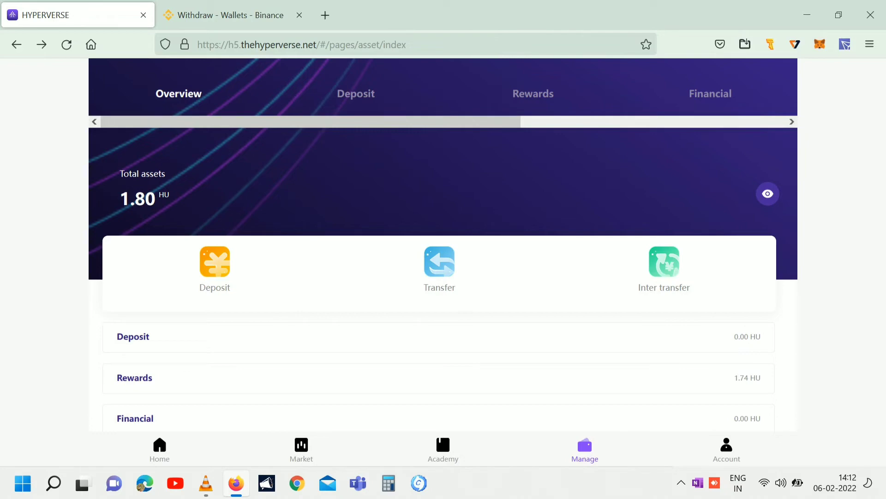
{"action": "left_click", "coordinate": [356, 93]}
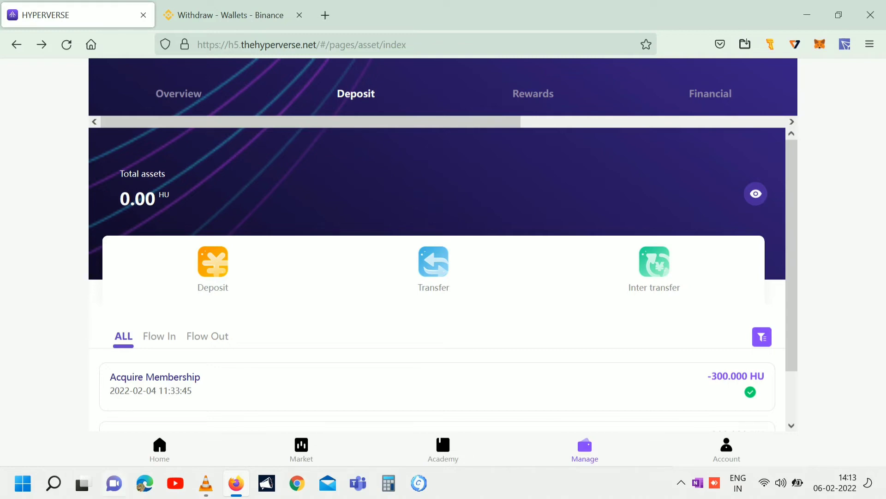
{"action": "left_click", "coordinate": [159, 447]}
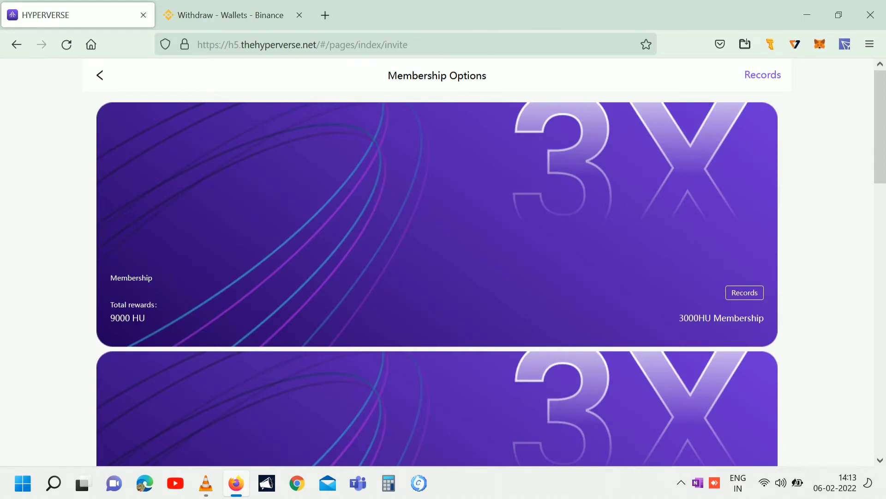
Browse the Membership Options cards and open the 500HU membership purchase page.
{"action": "scroll", "coordinate": [443, 262], "scroll_direction": "down", "scroll_amount": 5}
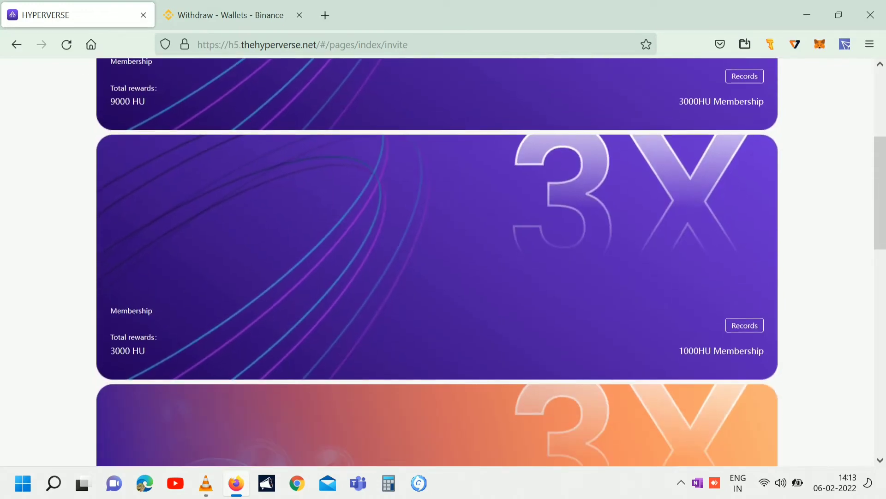
{"action": "scroll", "coordinate": [443, 262], "scroll_direction": "down", "scroll_amount": 5}
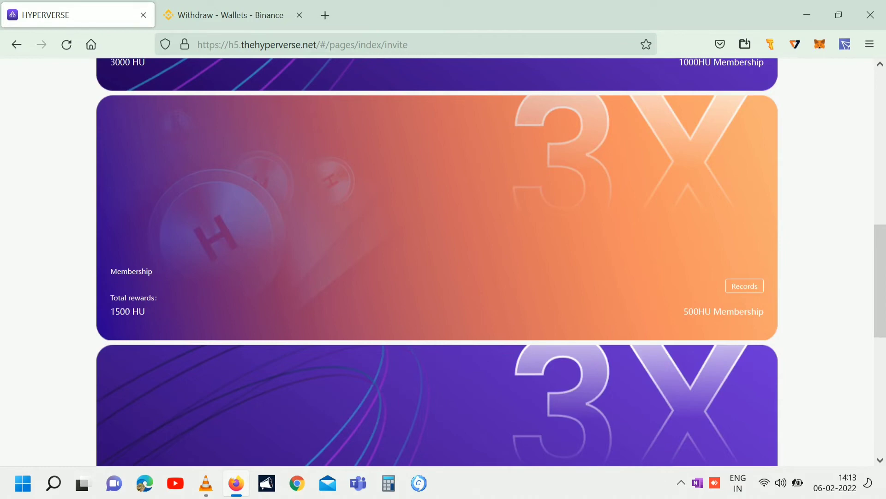
{"action": "scroll", "coordinate": [437, 262], "scroll_direction": "down", "scroll_amount": 5}
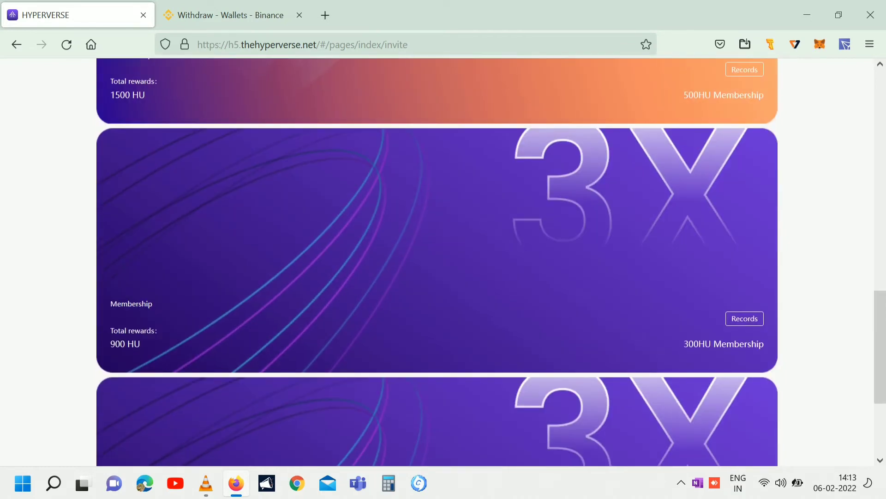
{"action": "scroll", "coordinate": [437, 262], "scroll_direction": "down", "scroll_amount": 4}
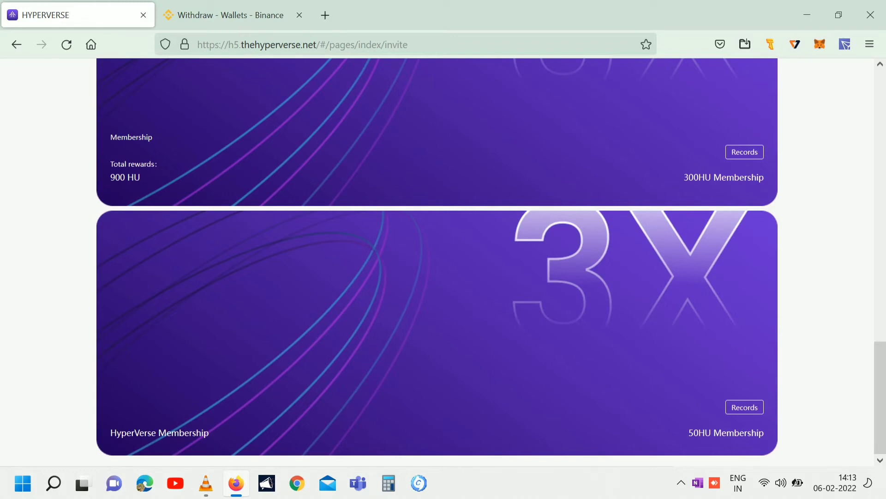
{"action": "scroll", "coordinate": [437, 262], "scroll_direction": "up", "scroll_amount": 4}
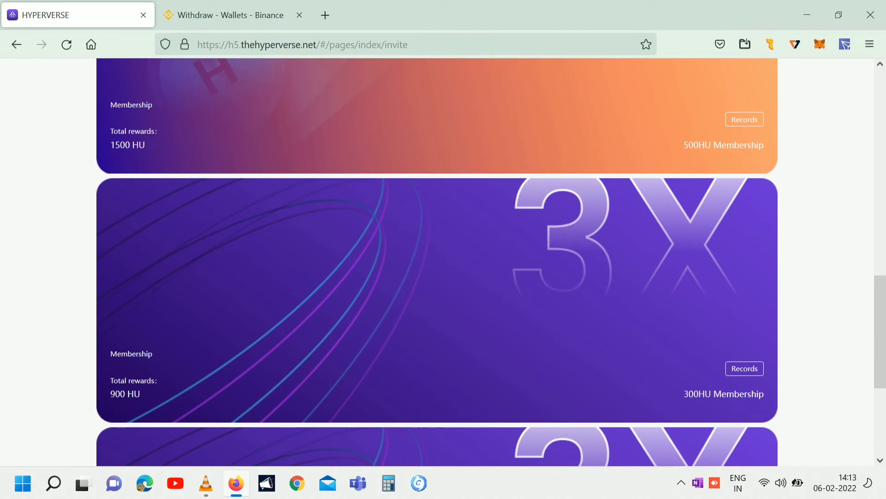
{"action": "scroll", "coordinate": [438, 263], "scroll_direction": "up", "scroll_amount": 3}
{"action": "scroll", "coordinate": [437, 263], "scroll_direction": "up", "scroll_amount": 1}
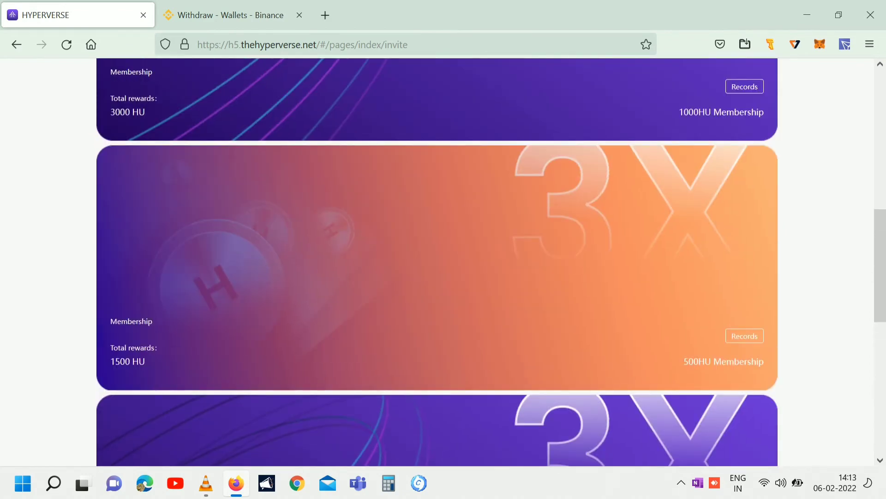
{"action": "left_click", "coordinate": [437, 262]}
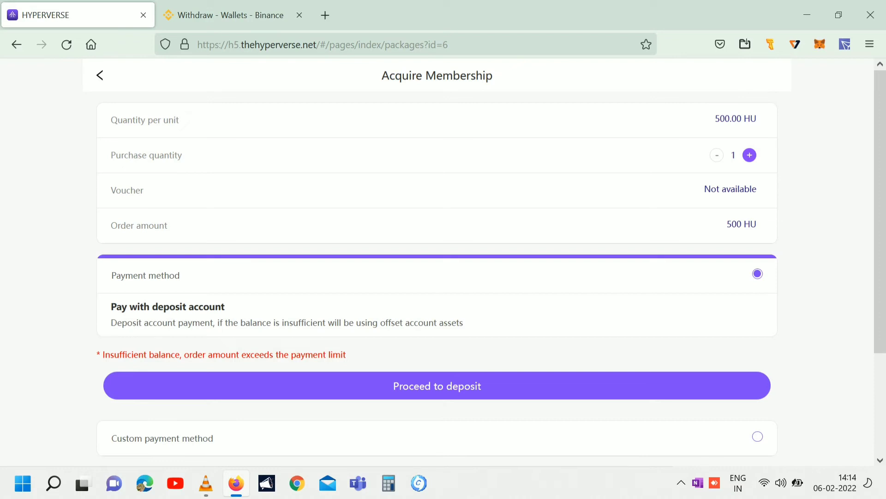
{"action": "left_click", "coordinate": [750, 155]}
{"action": "left_click", "coordinate": [716, 155]}
{"action": "scroll", "coordinate": [437, 259], "scroll_direction": "down", "scroll_amount": 3}
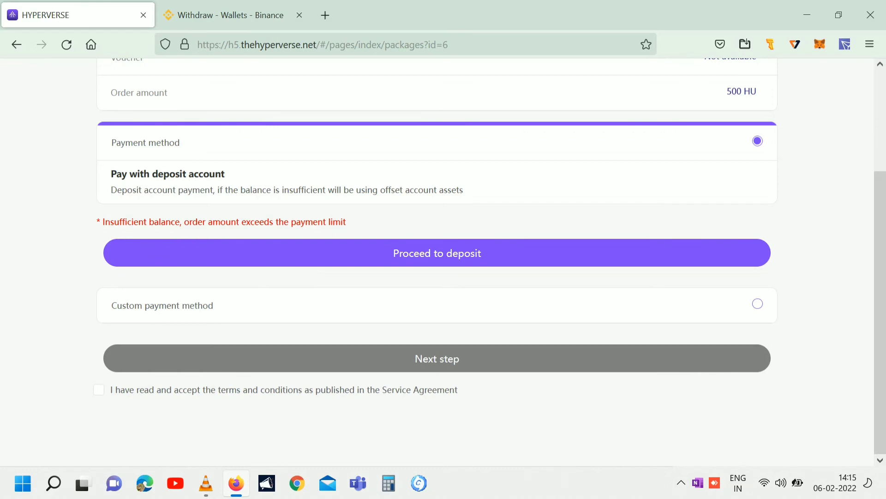
Accept the Service Agreement terms and conditions.
{"action": "left_click", "coordinate": [99, 389]}
{"action": "scroll", "coordinate": [437, 259], "scroll_direction": "up", "scroll_amount": 3}
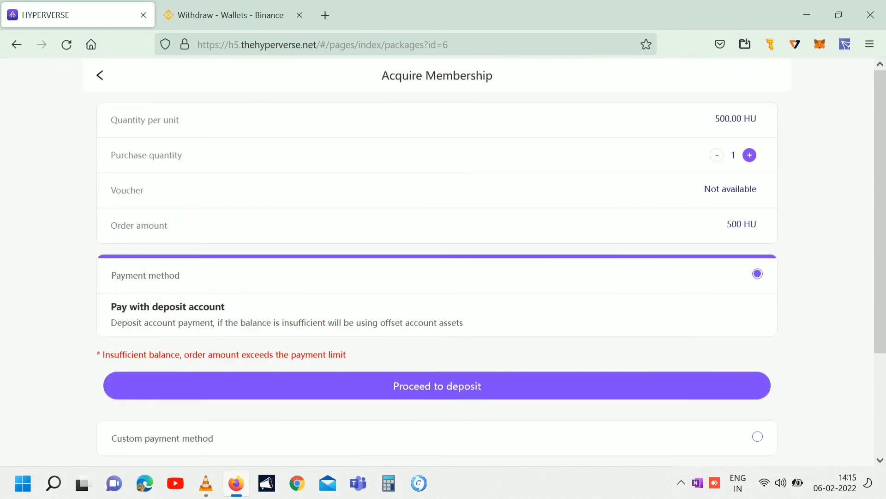
{"action": "scroll", "coordinate": [437, 259], "scroll_direction": "down", "scroll_amount": 3}
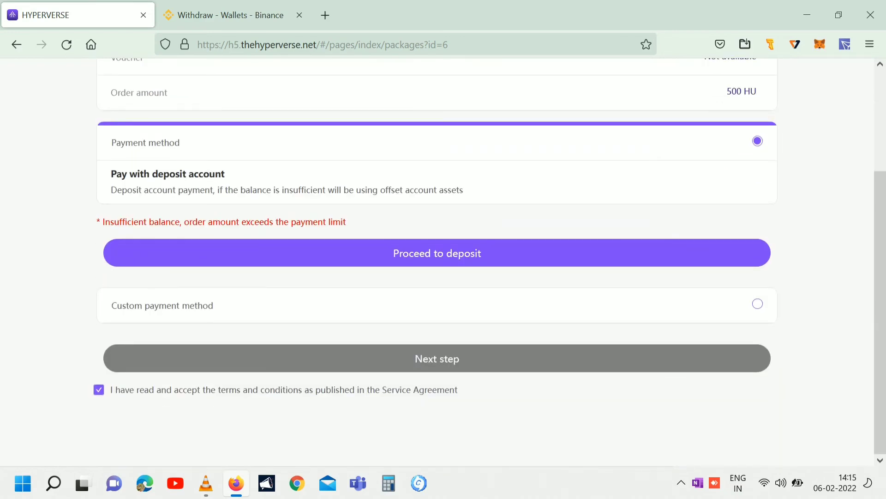
Look at the Custom payment method, then reselect Pay with deposit account.
{"action": "left_click", "coordinate": [757, 303]}
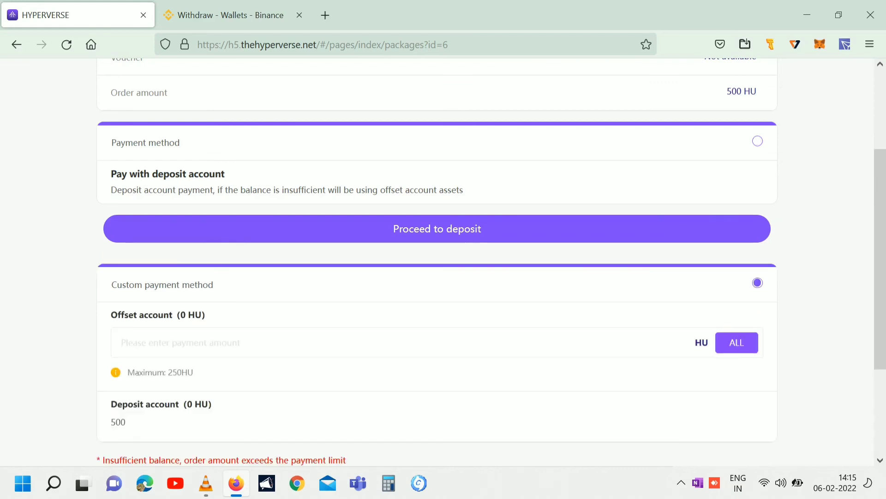
{"action": "scroll", "coordinate": [437, 258], "scroll_direction": "down", "scroll_amount": 3}
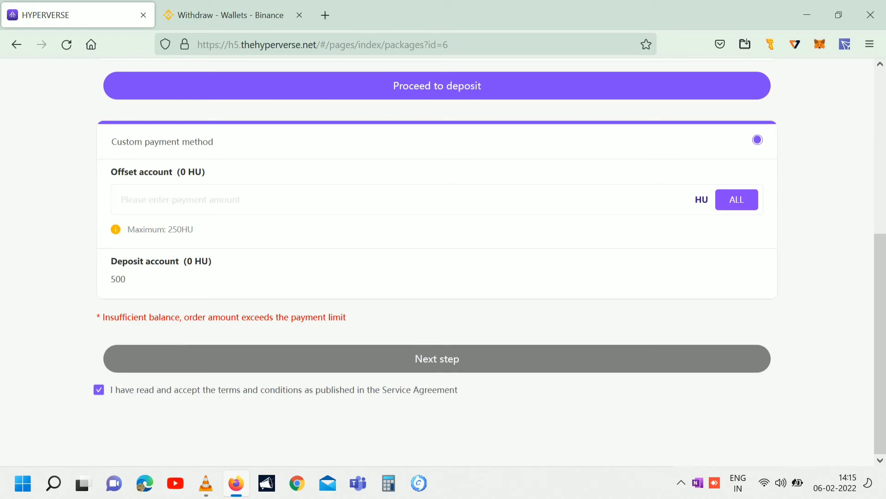
{"action": "scroll", "coordinate": [437, 259], "scroll_direction": "up", "scroll_amount": 5}
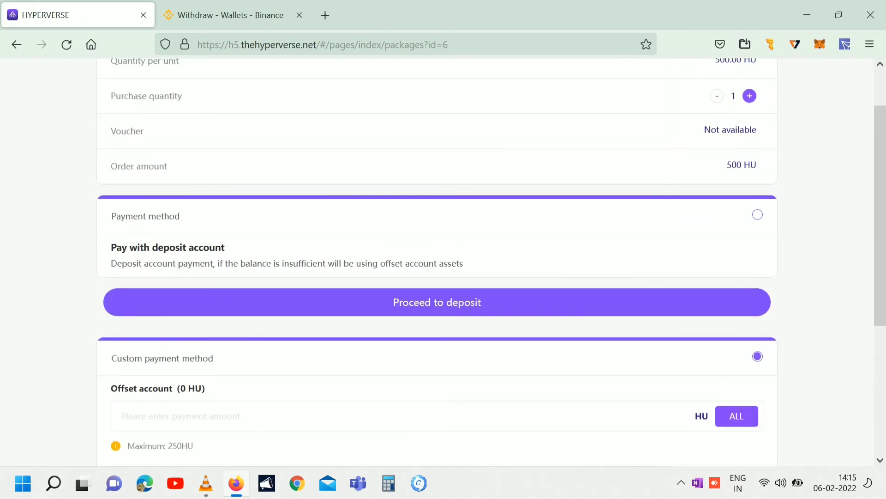
{"action": "left_click", "coordinate": [757, 214]}
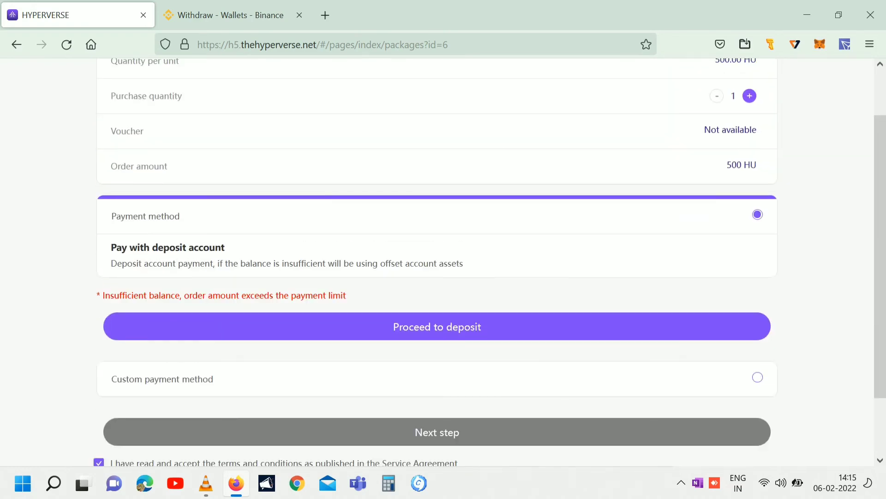
{"action": "scroll", "coordinate": [437, 258], "scroll_direction": "down", "scroll_amount": 2}
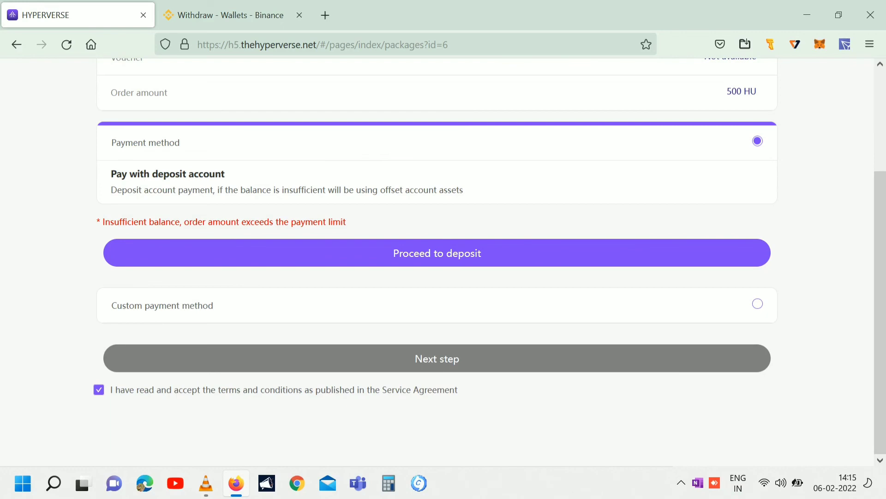
{"action": "scroll", "coordinate": [438, 259], "scroll_direction": "up", "scroll_amount": 3}
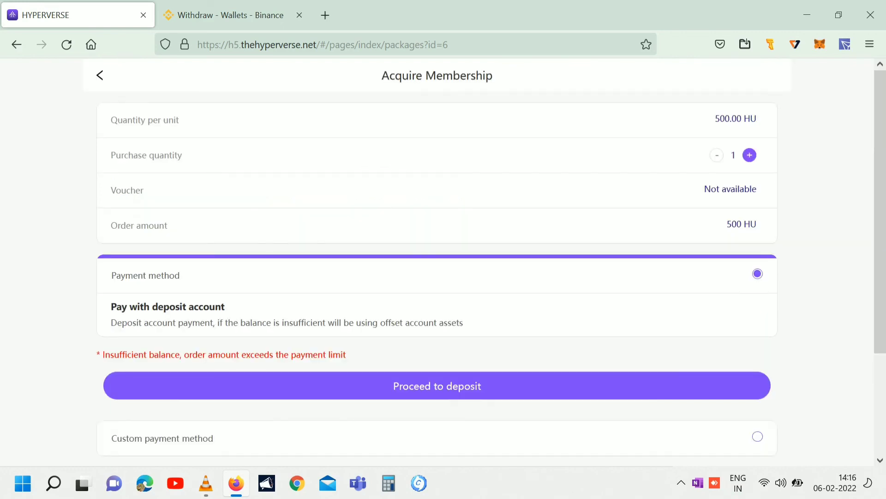
Return to Home and open Manage's Deposit page: 0.00 HU, with a −300.000 HU Acquire Membership entry.
{"action": "key", "text": "alt+Left"}
{"action": "scroll", "coordinate": [438, 259], "scroll_direction": "up", "scroll_amount": 5}
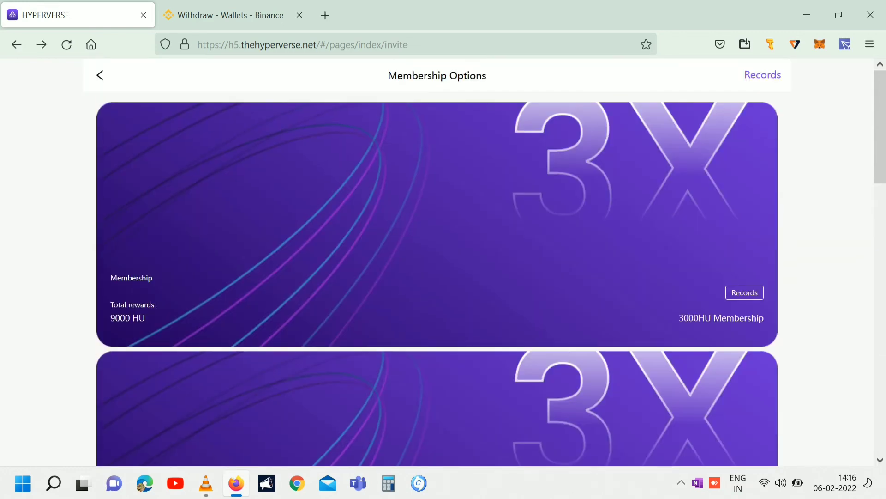
{"action": "key", "text": "alt+Left"}
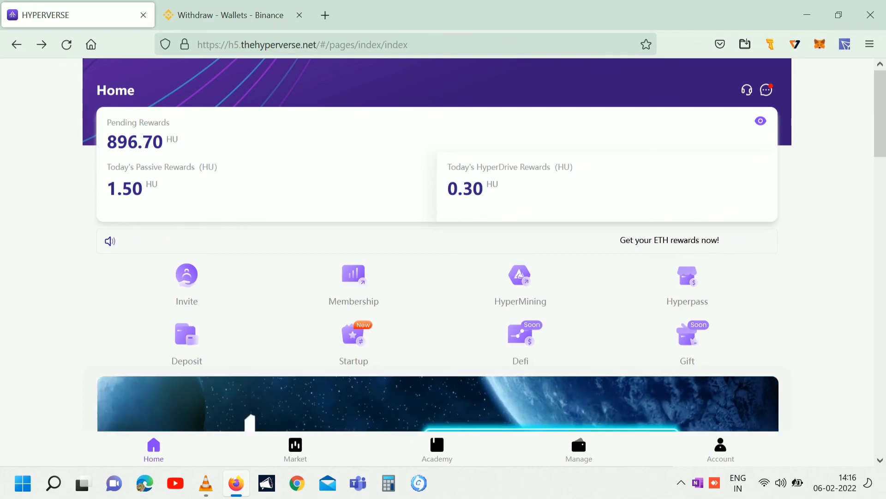
{"action": "mouse_move", "coordinate": [236, 483]}
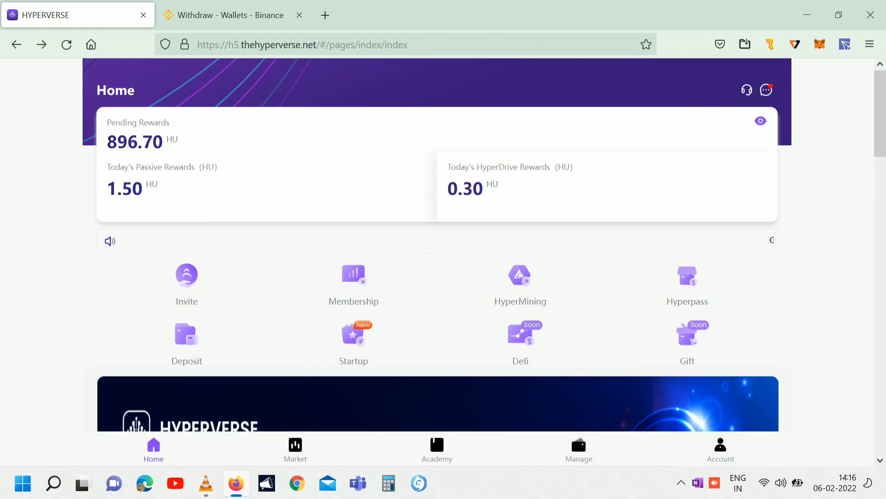
{"action": "left_click", "coordinate": [579, 446]}
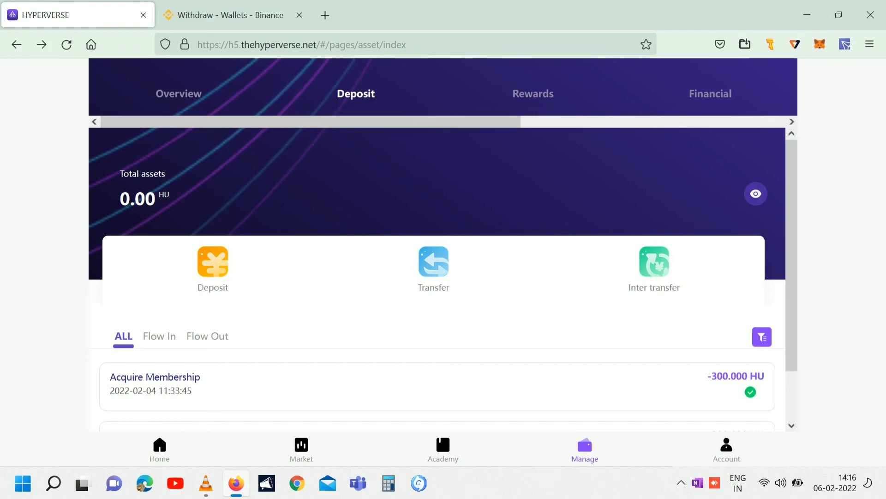
Show Rewards assets (1.74 HU) and review the +1.500 HU Membership and +0.240 HU Community rewards.
{"action": "left_click", "coordinate": [533, 94]}
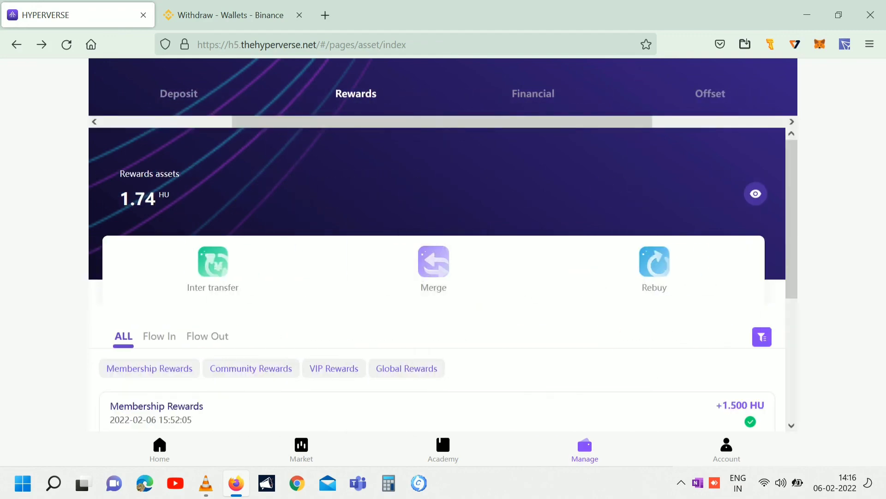
{"action": "scroll", "coordinate": [437, 277], "scroll_direction": "down", "scroll_amount": 2}
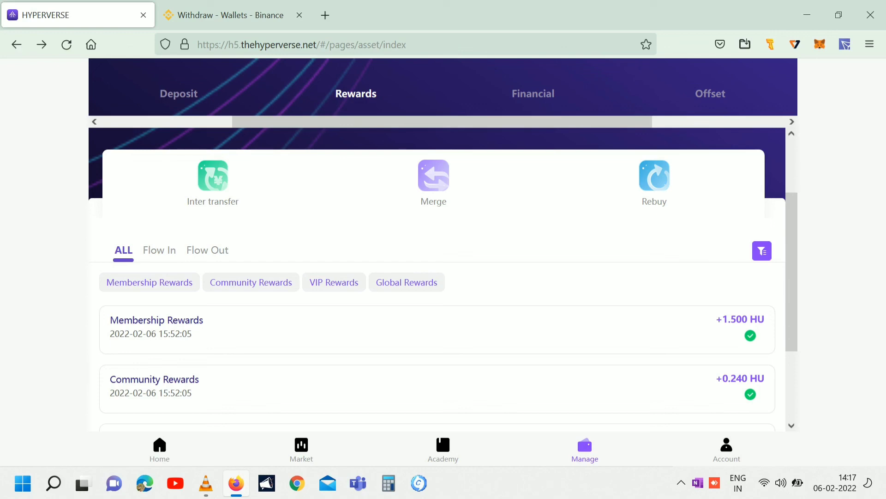
{"action": "scroll", "coordinate": [437, 244], "scroll_direction": "up", "scroll_amount": 2}
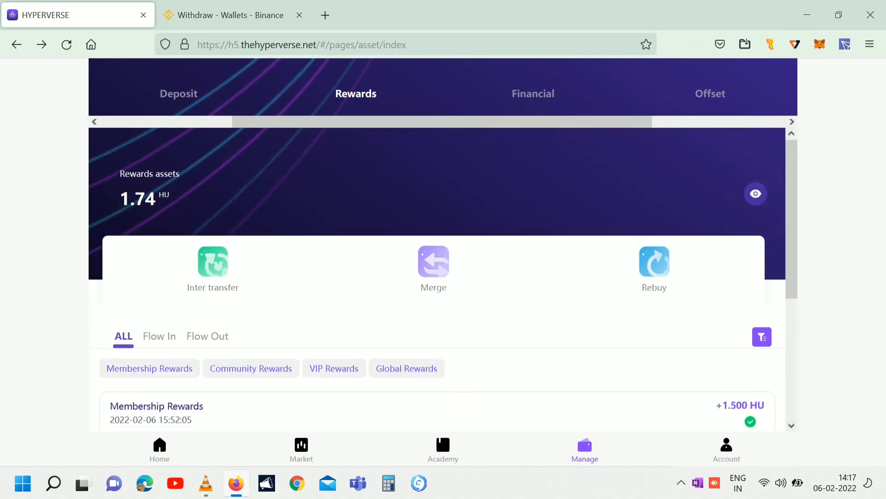